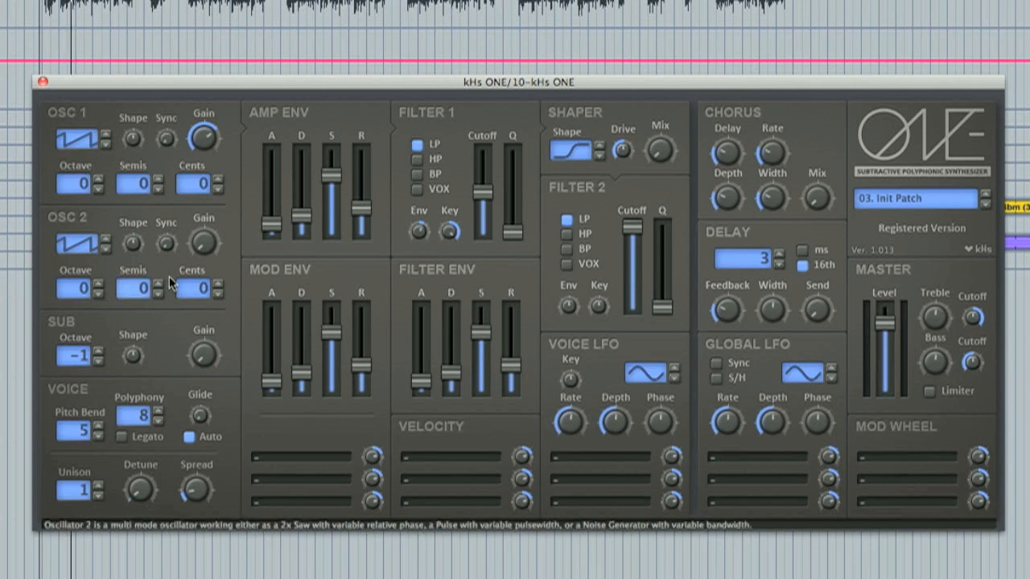
# Change Oscillator 1's waveform, raise its Shape amount and nudge its Gain.
pyautogui.click(103, 138)
pyautogui.click(105, 144)
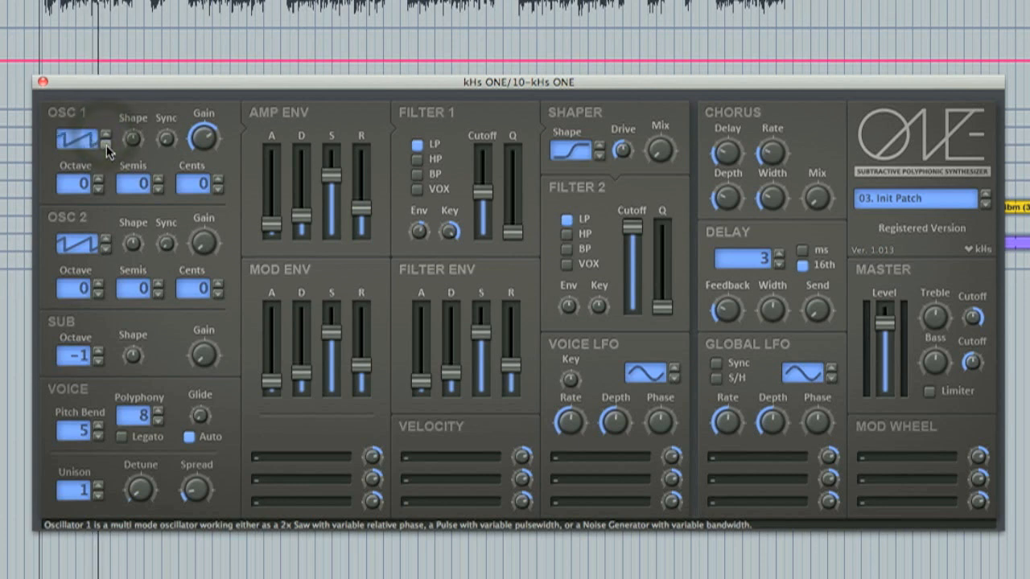
pyautogui.moveTo(130, 141)
pyautogui.mouseDown()
pyautogui.moveTo(132, 120)
pyautogui.moveTo(133, 146)
pyautogui.mouseUp()
pyautogui.doubleClick(133, 145)
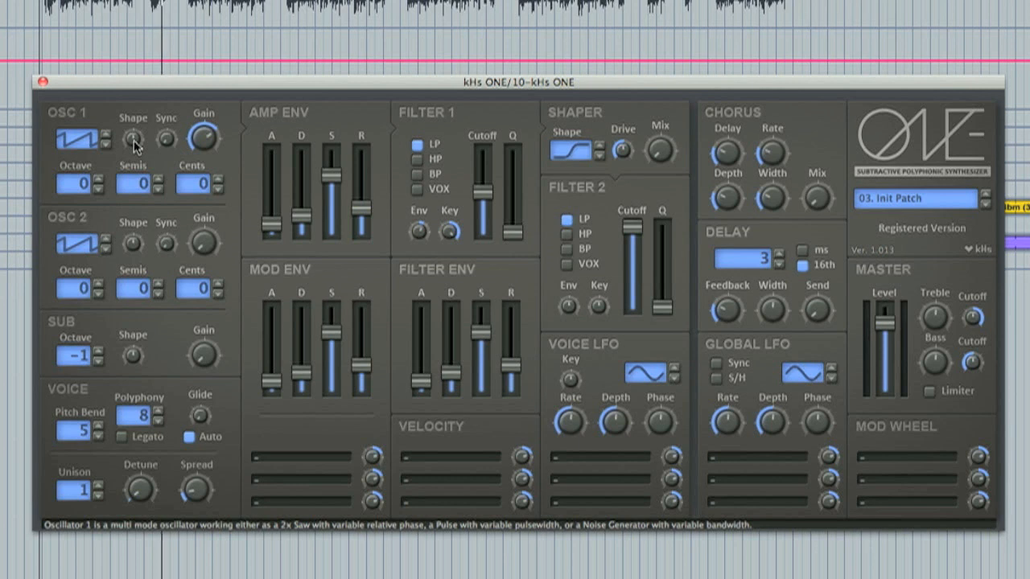
pyautogui.moveTo(135, 145); pyautogui.dragTo(133, 110)
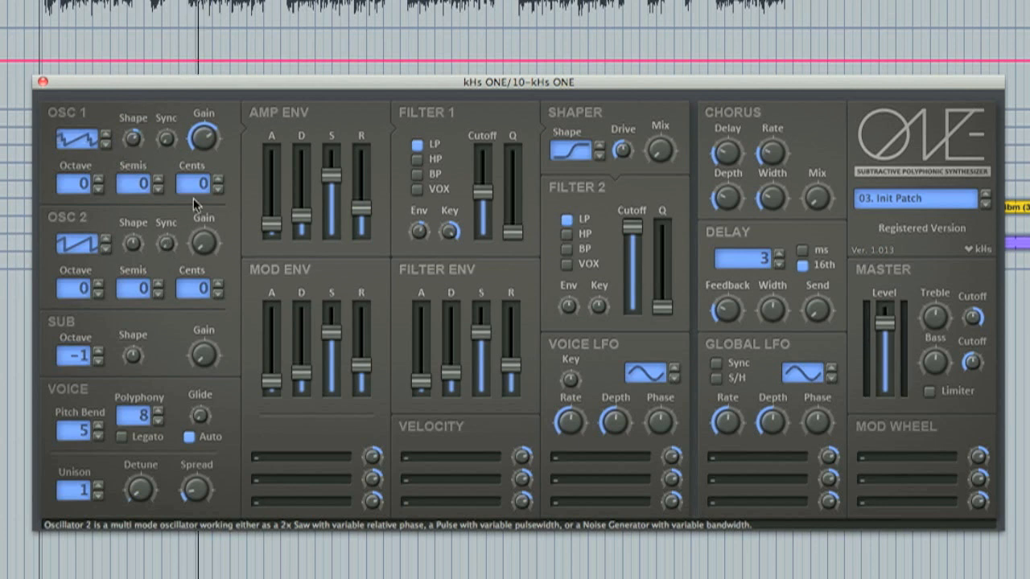
pyautogui.moveTo(204, 139)
pyautogui.mouseDown()
pyautogui.moveTo(206, 149)
pyautogui.moveTo(206, 139)
pyautogui.mouseUp()
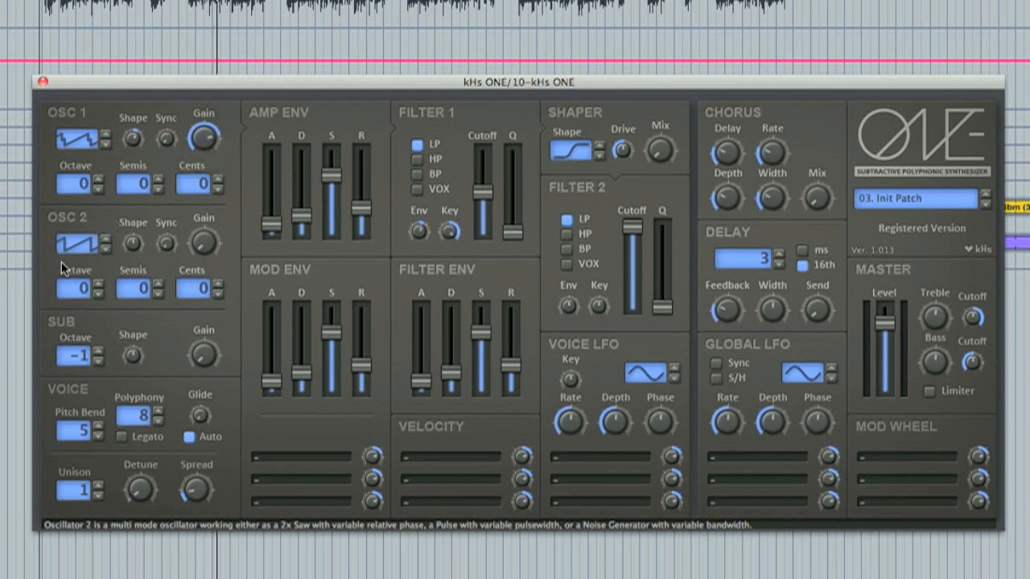
# Switch Oscillator 2 to the pulse waveform and raise its Shape amount.
pyautogui.click(105, 251)
pyautogui.moveTo(131, 243); pyautogui.dragTo(132, 221)
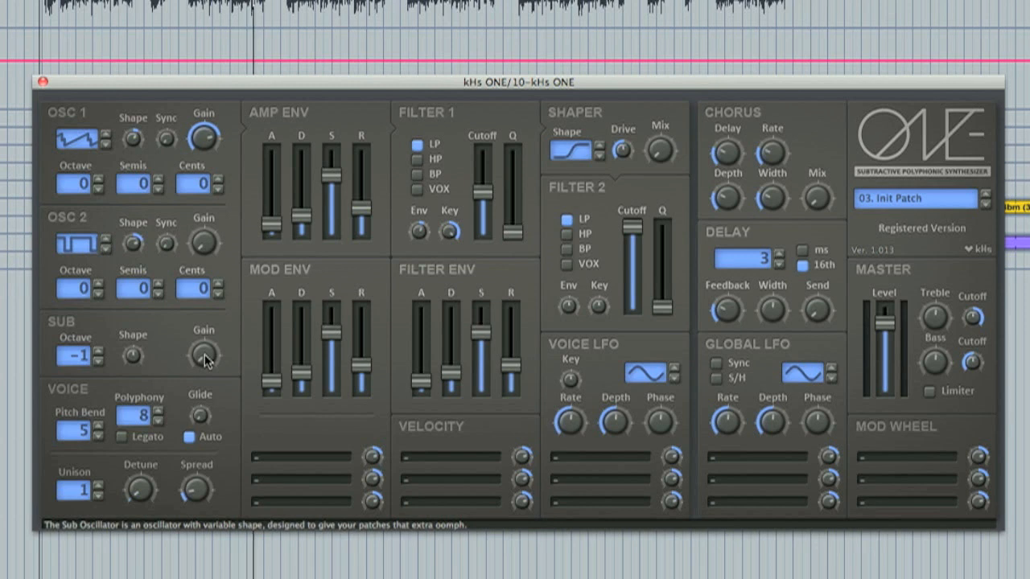
# Raise the Sub oscillator's Shape and Gain knobs.
pyautogui.moveTo(133, 355); pyautogui.dragTo(155, 287)
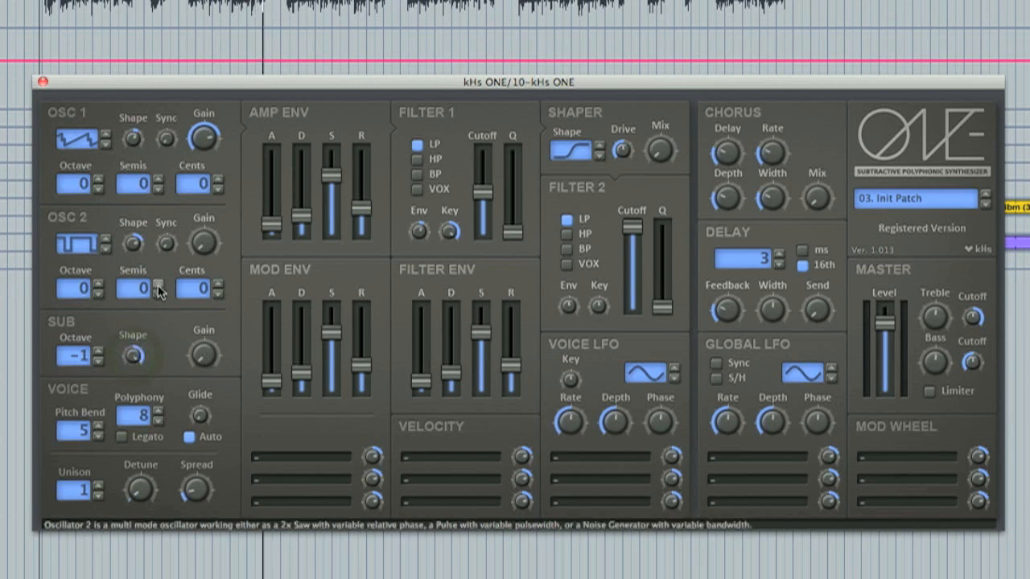
pyautogui.click(202, 352)
pyautogui.moveTo(203, 352); pyautogui.dragTo(215, 208)
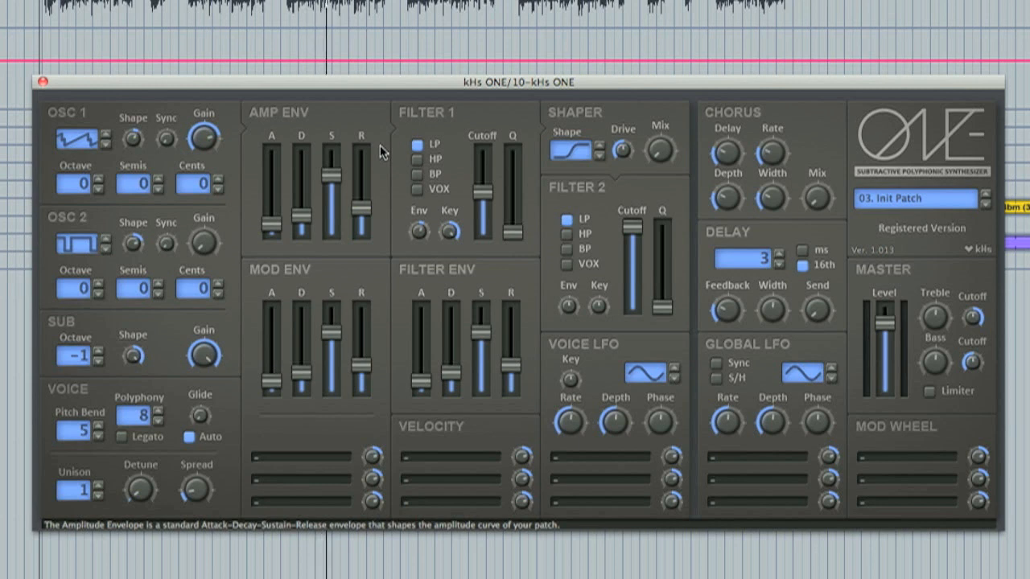
# Set Filter 1 to VOX mode and raise its Q.
pyautogui.click(417, 174)
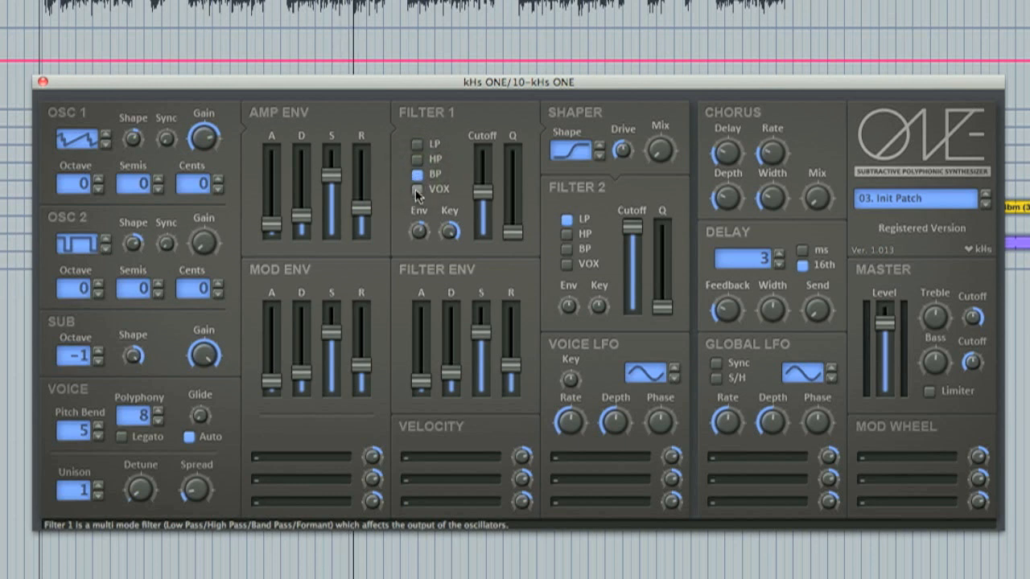
pyautogui.click(415, 189)
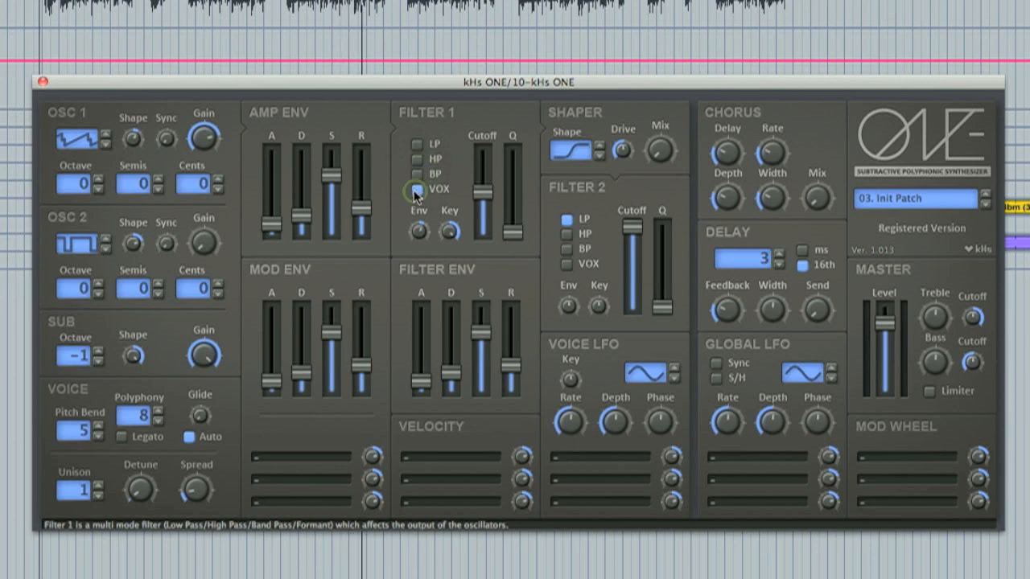
pyautogui.moveTo(513, 235)
pyautogui.moveTo(513, 236); pyautogui.dragTo(483, 201)
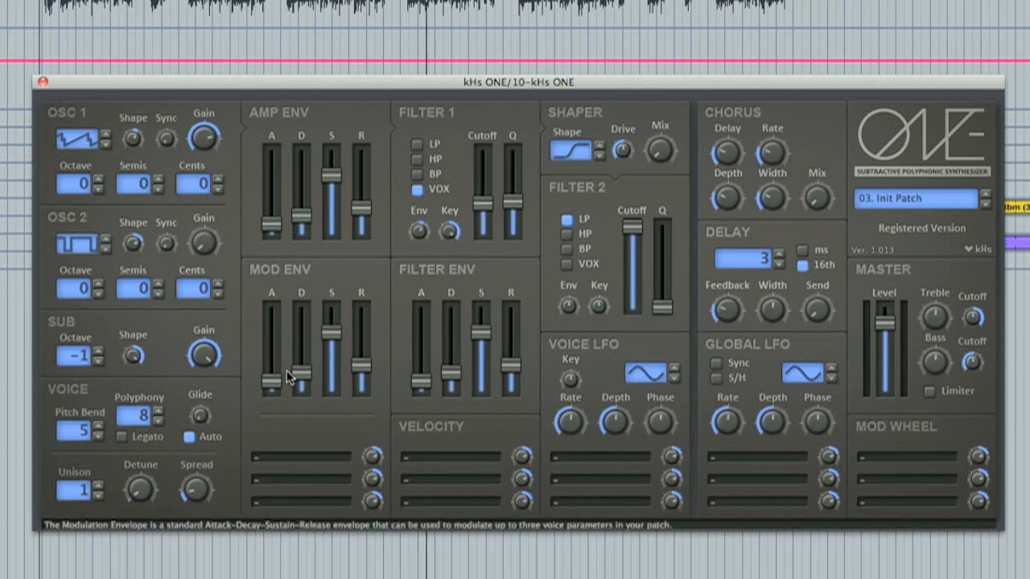
pyautogui.click(322, 457)
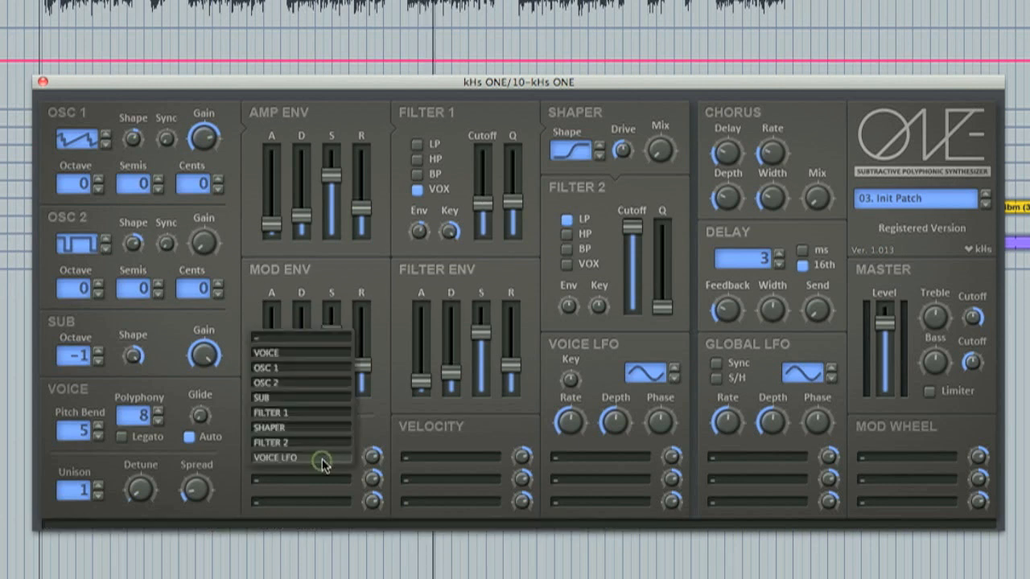
pyautogui.click(393, 421)
pyautogui.click(425, 462)
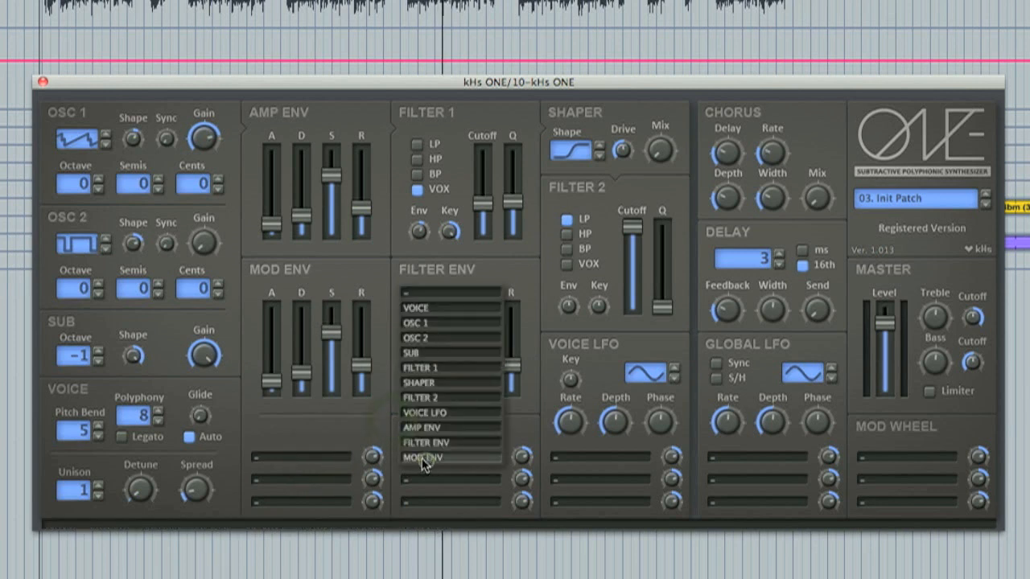
pyautogui.click(352, 423)
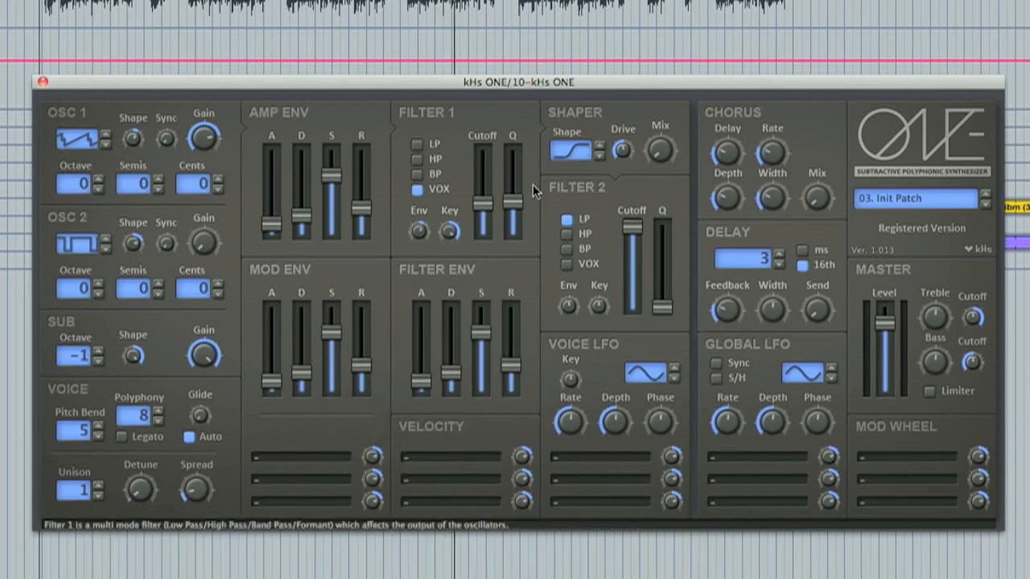
# Change the Shaper's shape and raise its Drive and Mix amounts.
pyautogui.click(598, 148)
pyautogui.click(598, 146)
pyautogui.click(598, 152)
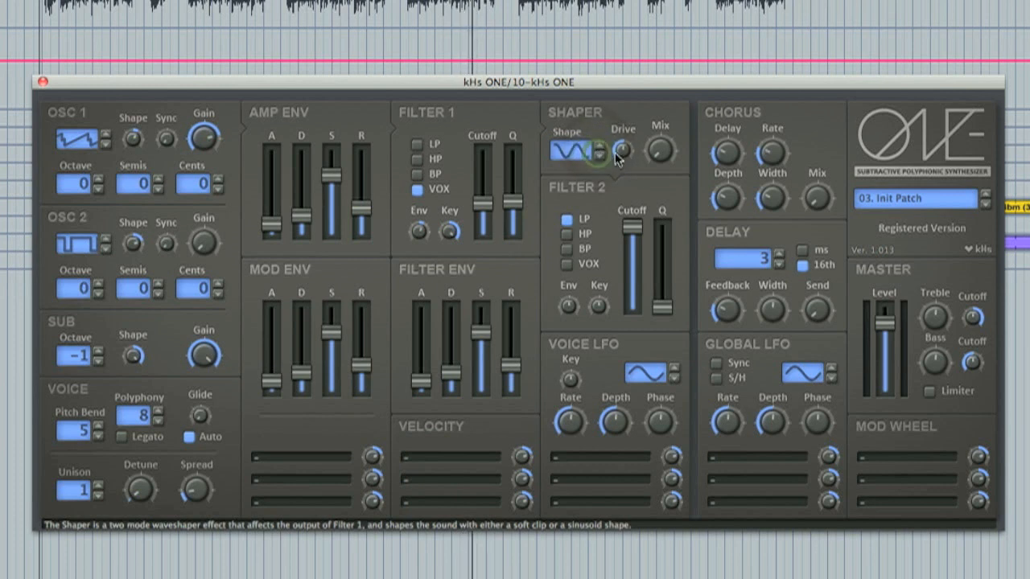
pyautogui.moveTo(622, 149); pyautogui.dragTo(627, 102)
pyautogui.moveTo(658, 148); pyautogui.dragTo(663, 68)
pyautogui.moveTo(621, 150); pyautogui.dragTo(632, 132)
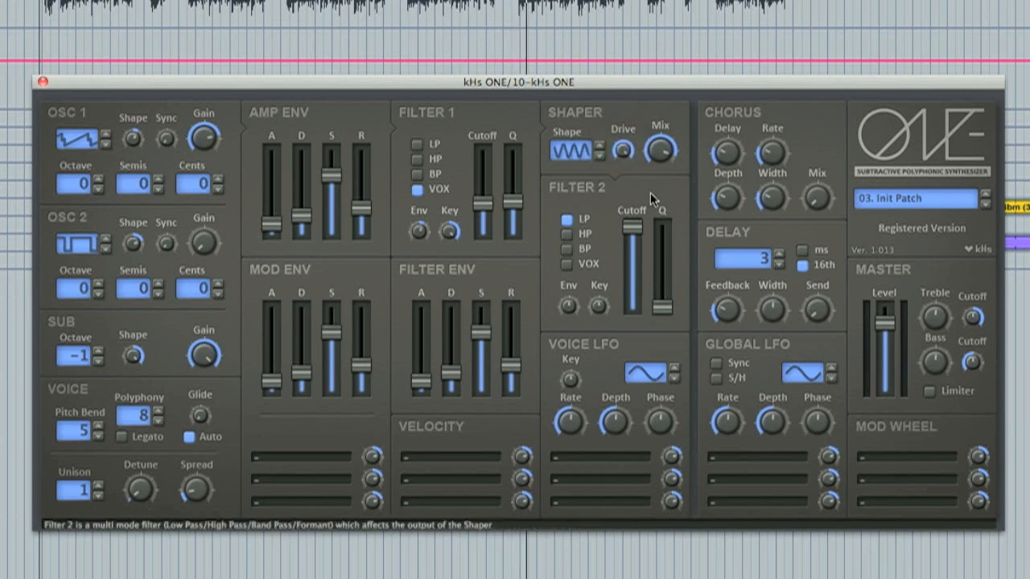
pyautogui.moveTo(633, 227); pyautogui.dragTo(633, 206)
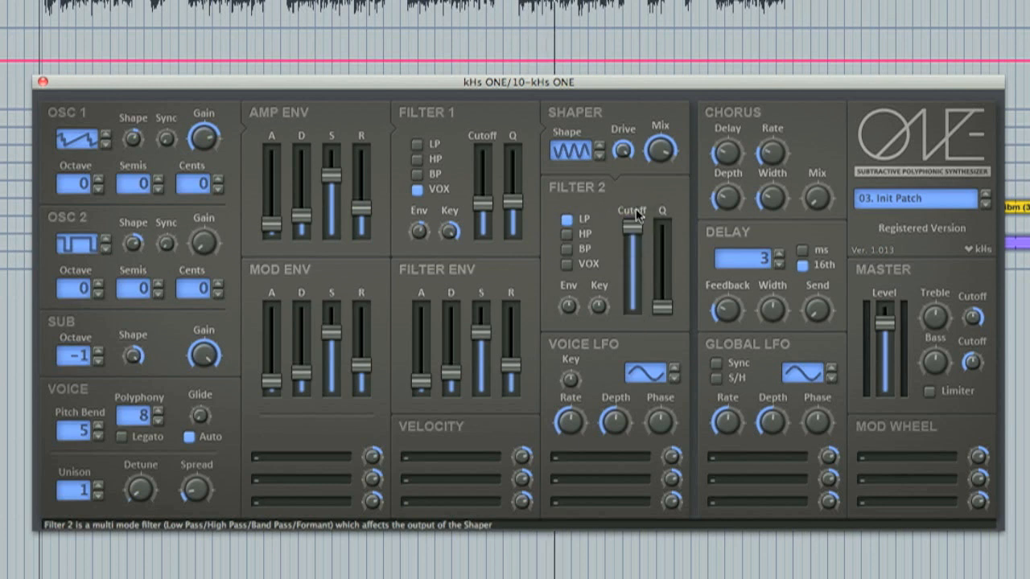
pyautogui.click(584, 456)
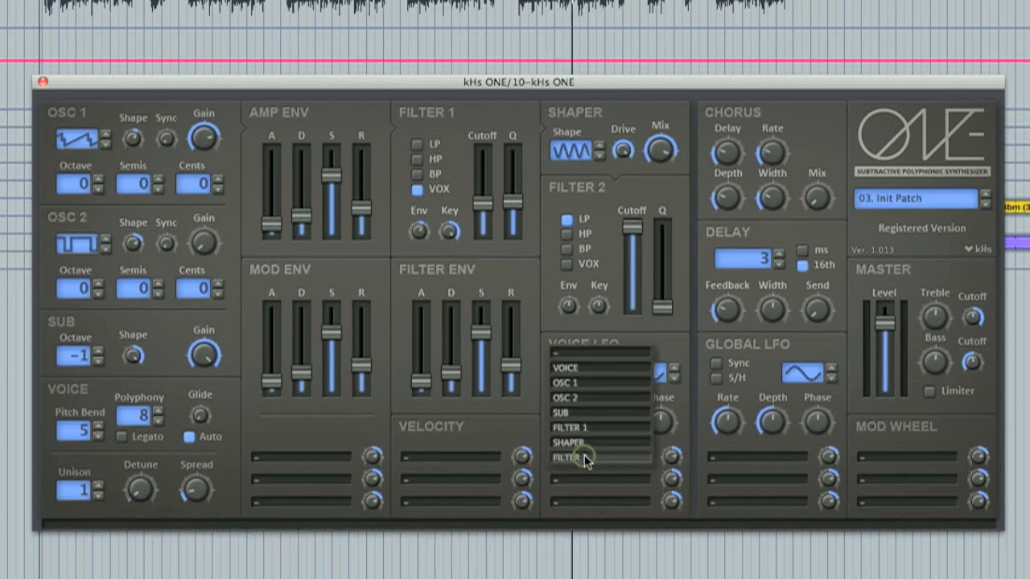
pyautogui.click(684, 398)
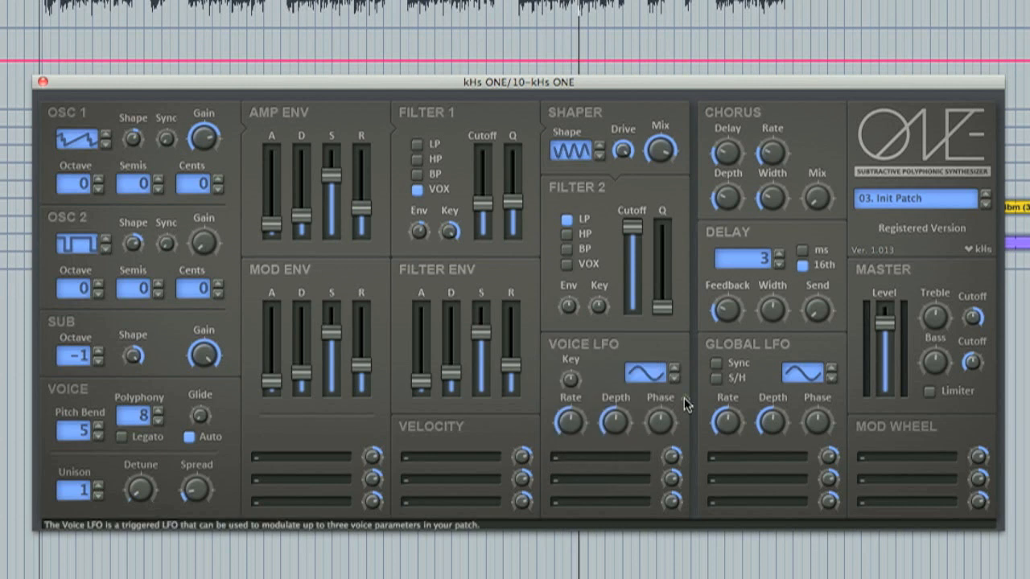
# Assign the first Global LFO modulation slot to FILTER 2: Cutoff and enable Sync.
pyautogui.click(760, 459)
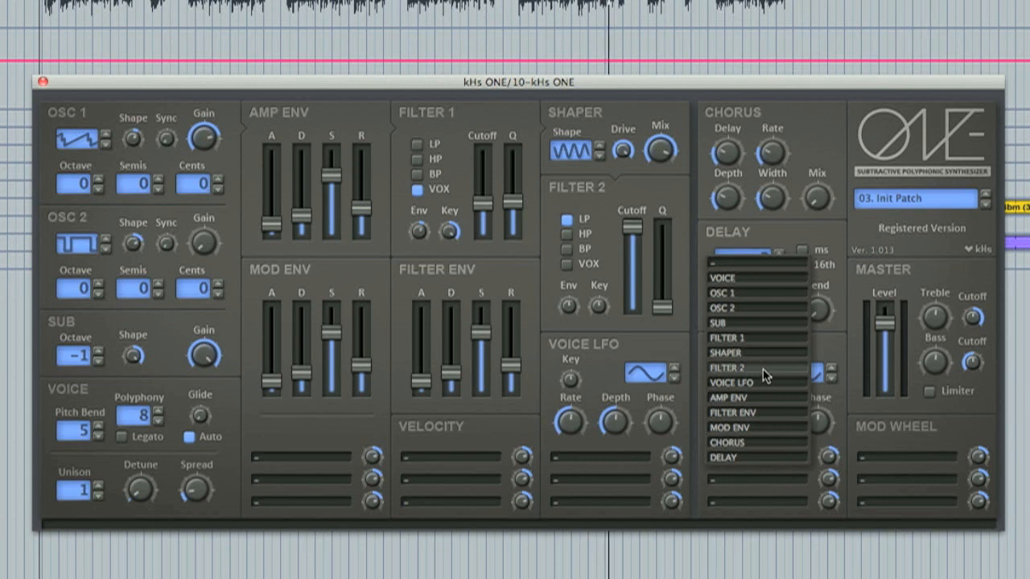
pyautogui.moveTo(763, 368)
pyautogui.click(848, 372)
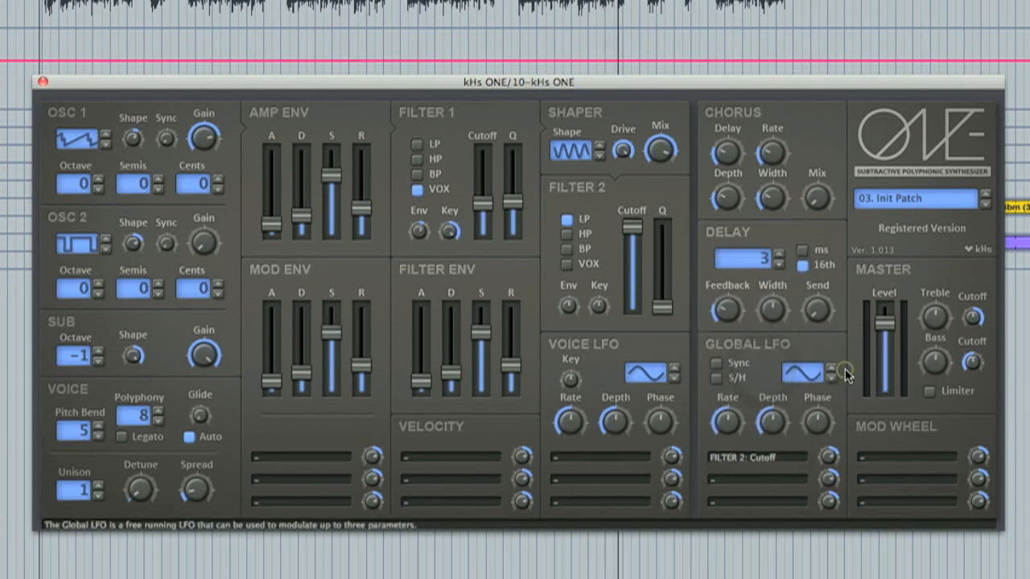
pyautogui.click(716, 364)
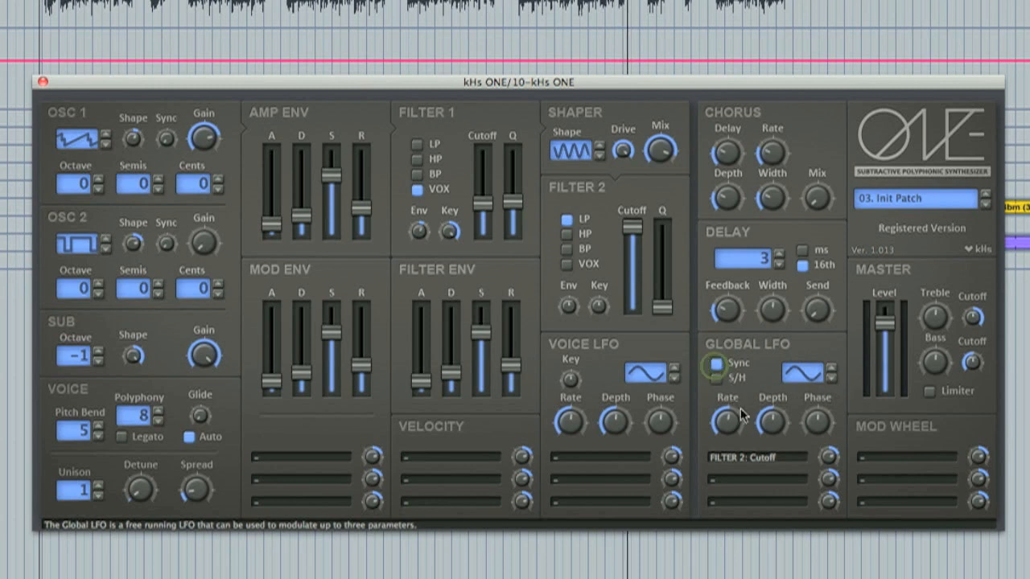
# Lower Filter 2's cutoff to about 0.488 and raise the Global LFO rate.
pyautogui.moveTo(632, 227); pyautogui.dragTo(634, 275)
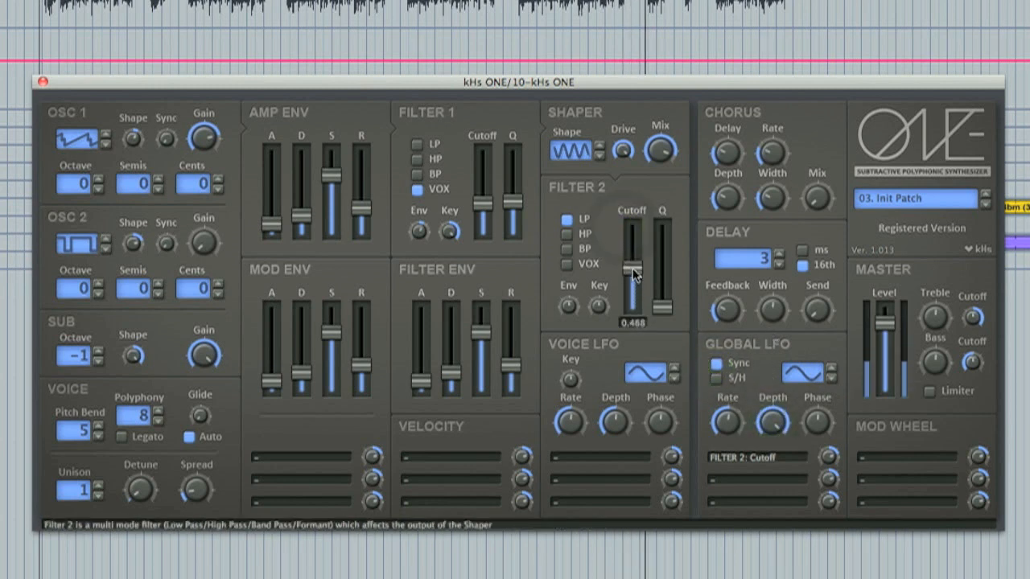
pyautogui.moveTo(730, 429); pyautogui.dragTo(744, 396)
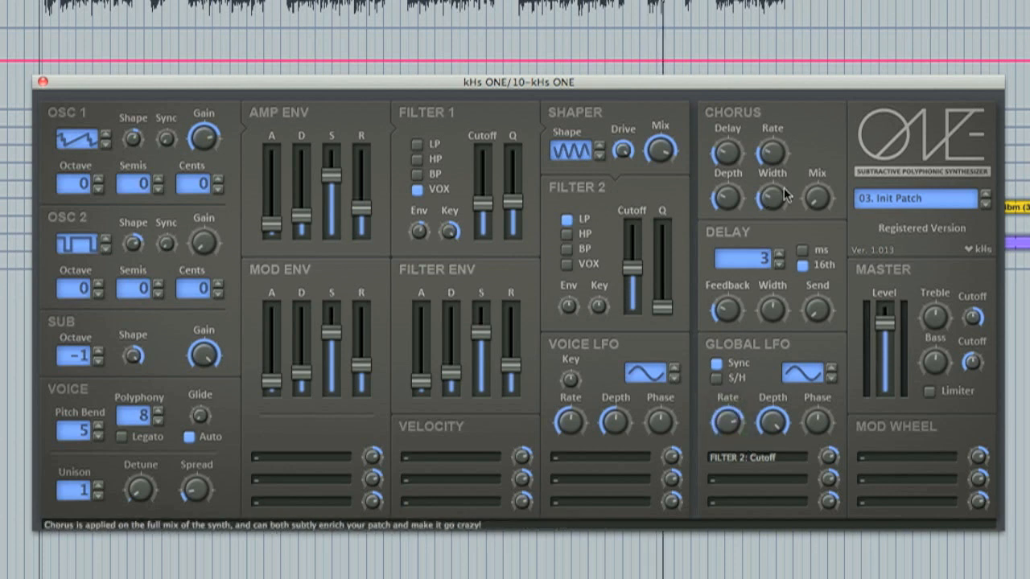
# Raise the Chorus Mix and Delay knobs.
pyautogui.moveTo(816, 199); pyautogui.dragTo(816, 115)
pyautogui.moveTo(726, 153); pyautogui.dragTo(732, 127)
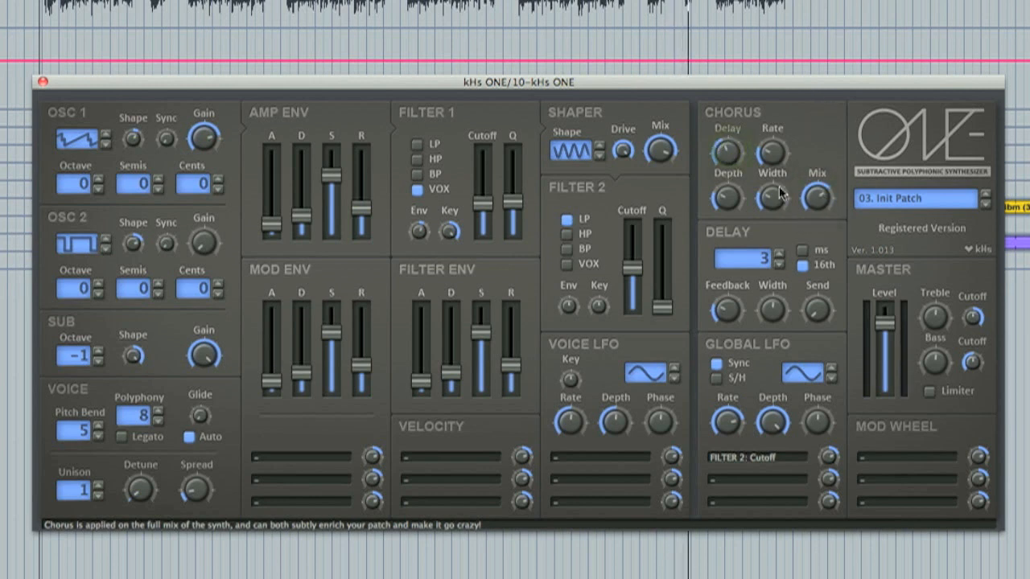
# Adjust the Delay's Feedback and Send levels.
pyautogui.moveTo(727, 311); pyautogui.dragTo(727, 298)
pyautogui.click(802, 264)
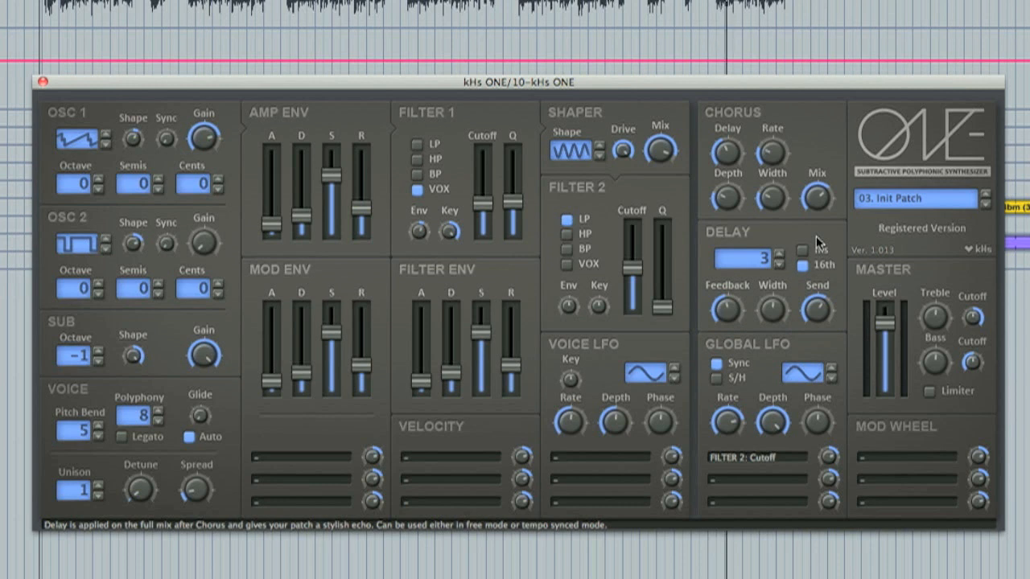
# Enable the Master Limiter.
pyautogui.moveTo(935, 324)
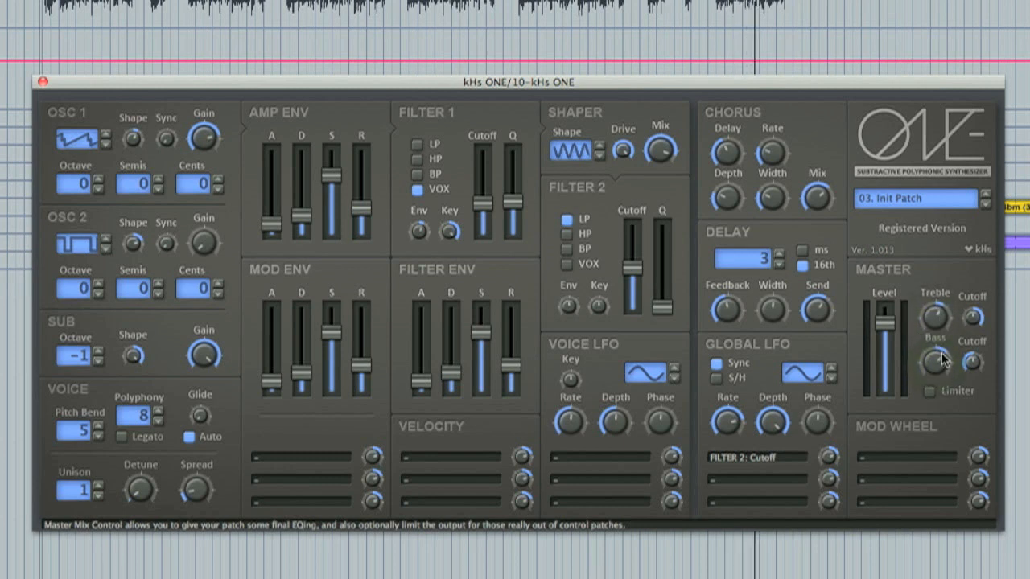
pyautogui.click(930, 395)
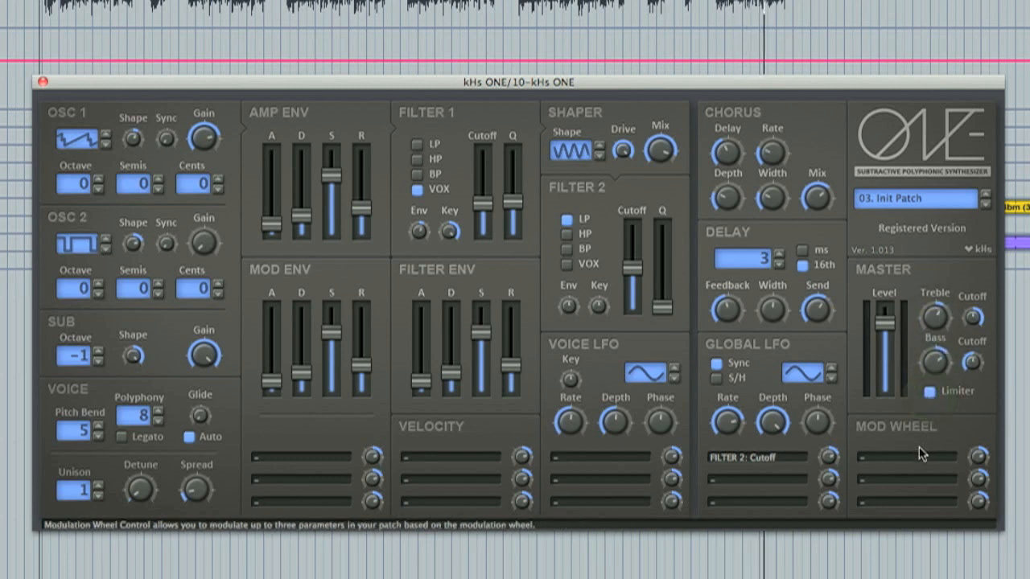